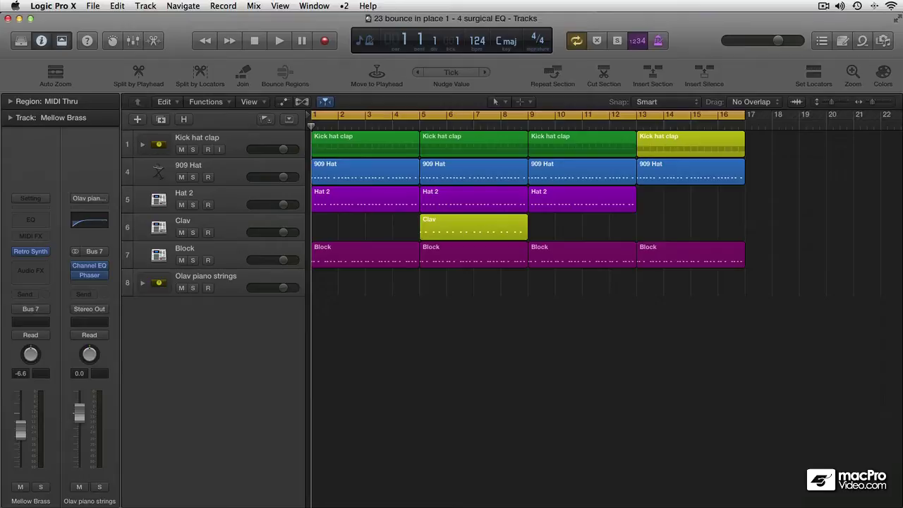
- Solo the 909 Hat track and play its first region to hear the hats alone
click(364, 178)
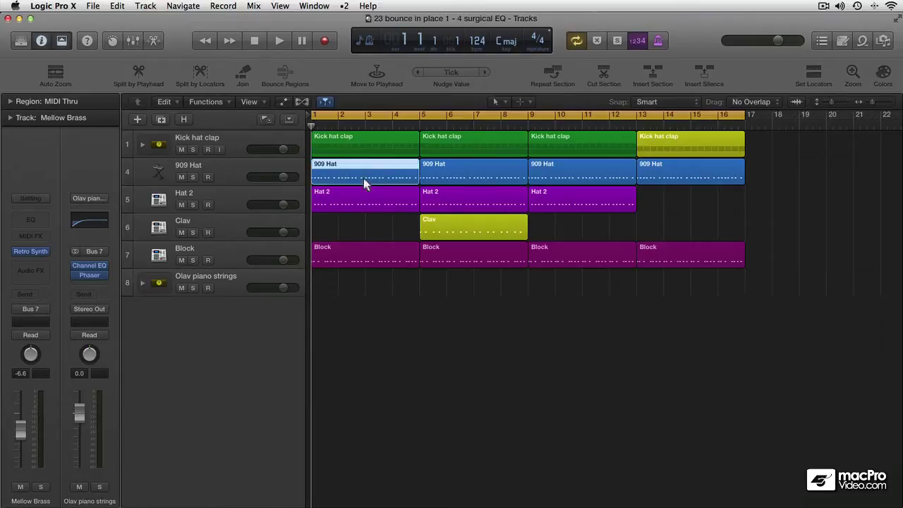
click(193, 177)
key(space)
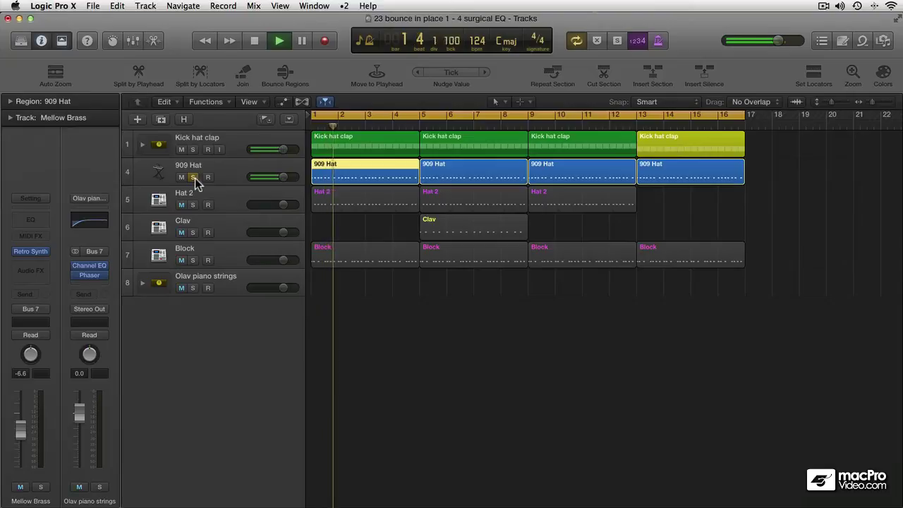
key(space)
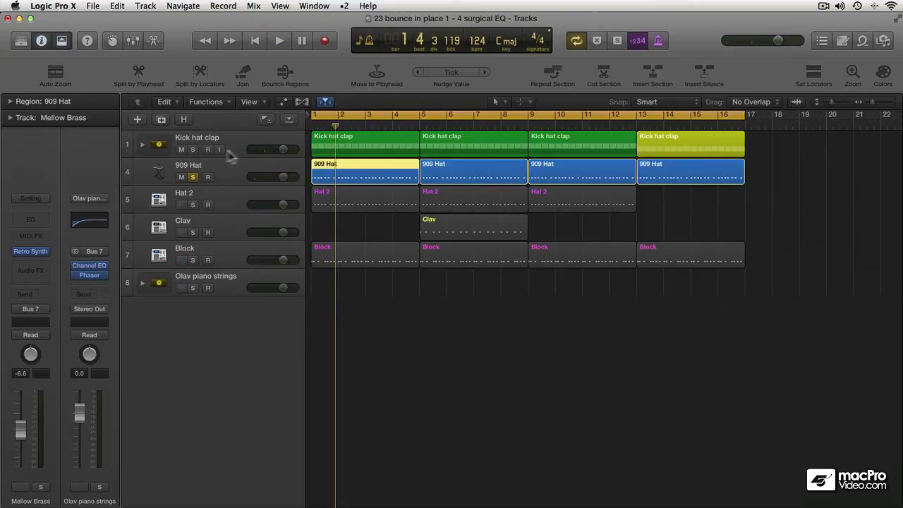
- Mute the first Kick hat clap region and play the arrangement again
click(345, 140)
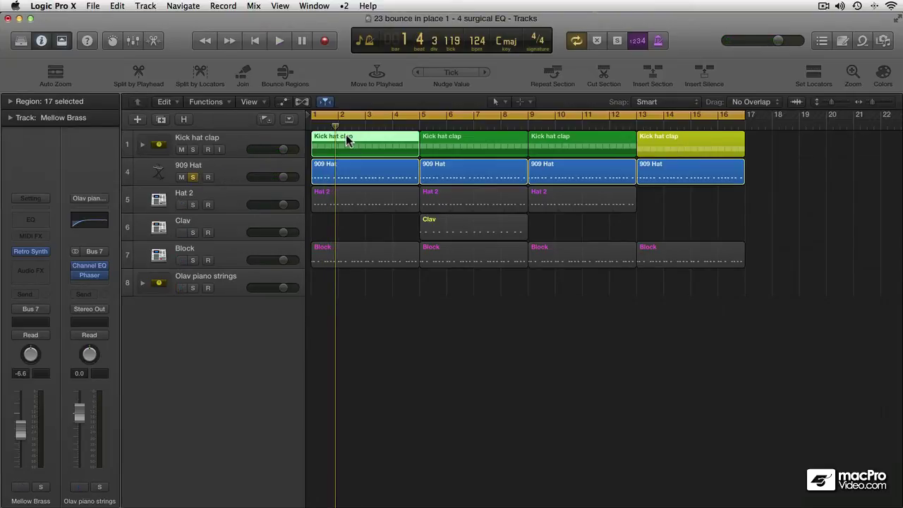
key(ctrl+m)
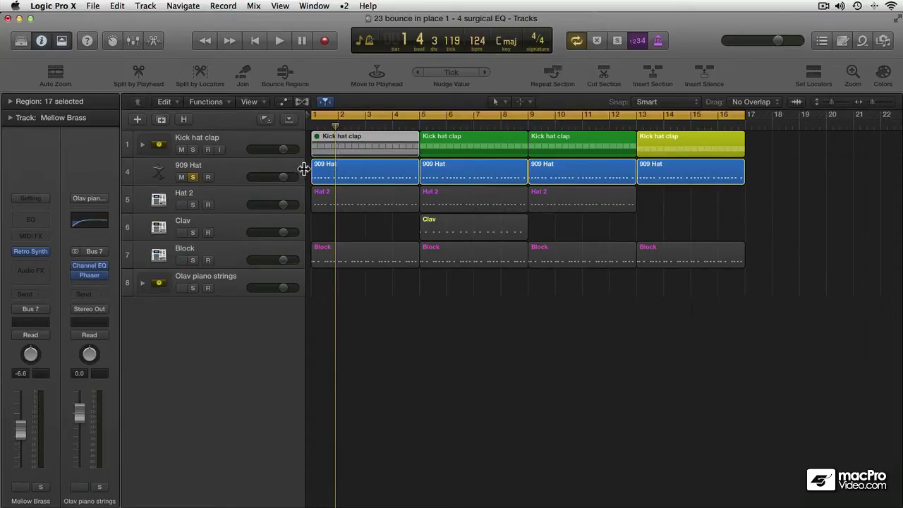
key(space)
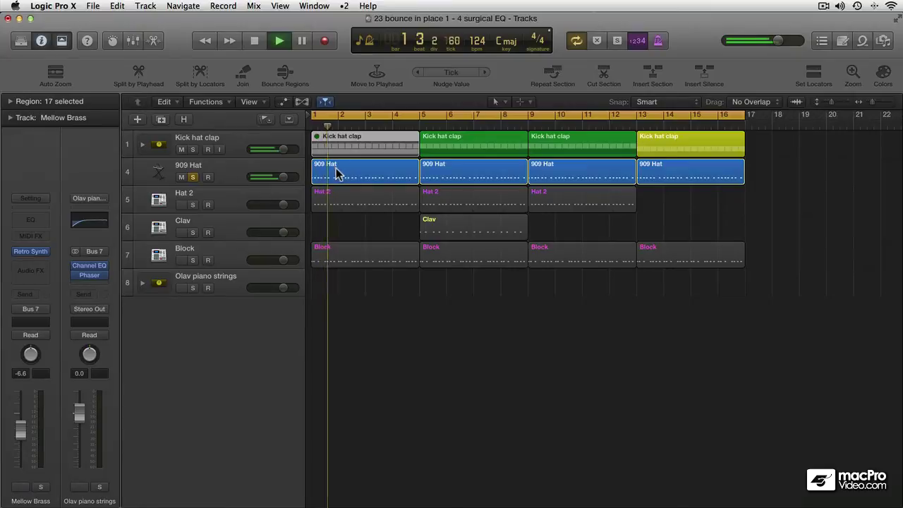
key(space)
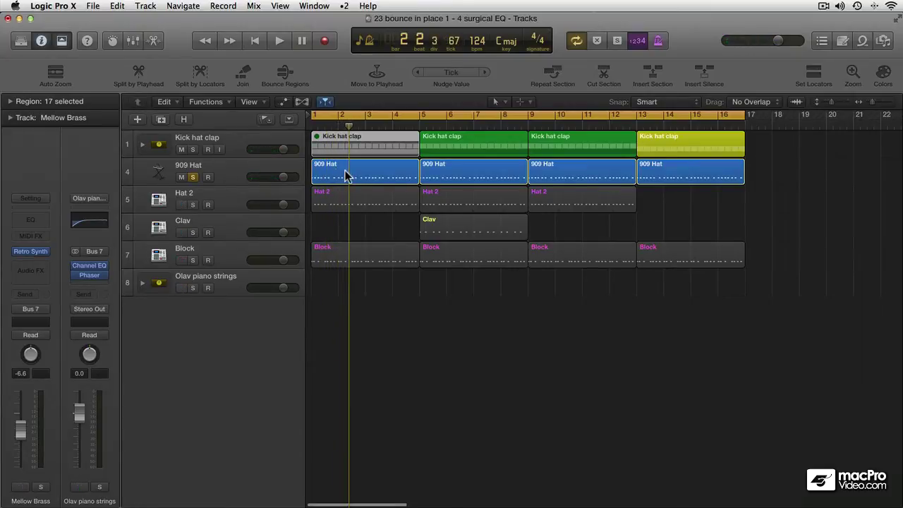
- Unsolo 909 Hat, unmute the Kick hat clap region, reselect the first 909 Hat region, playhead at bar 1
click(349, 305)
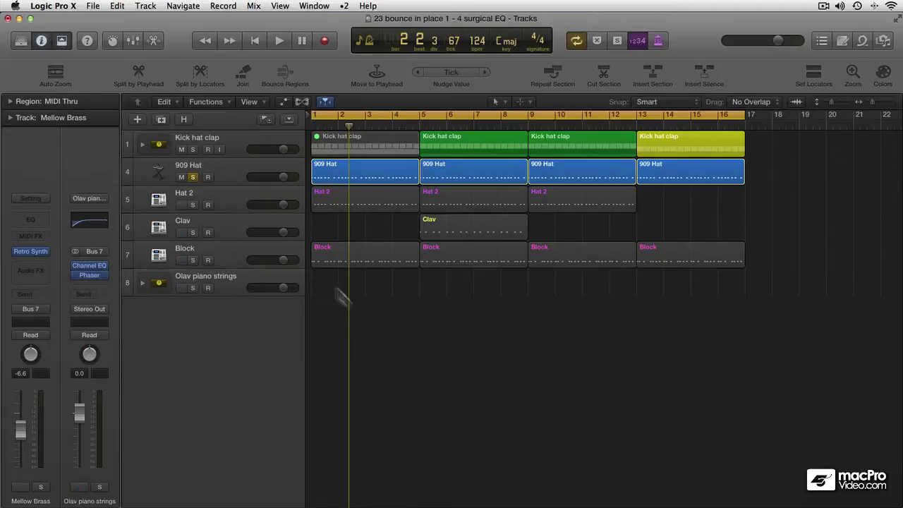
click(192, 177)
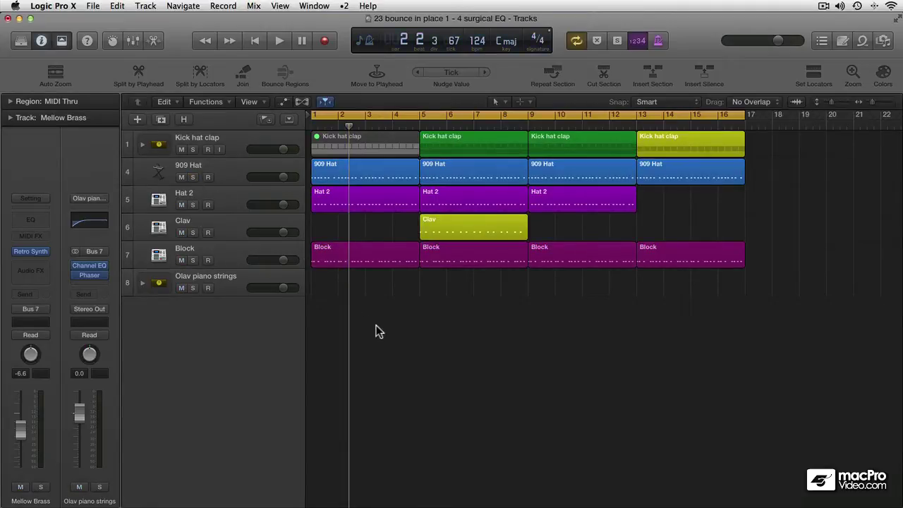
key(super+a)
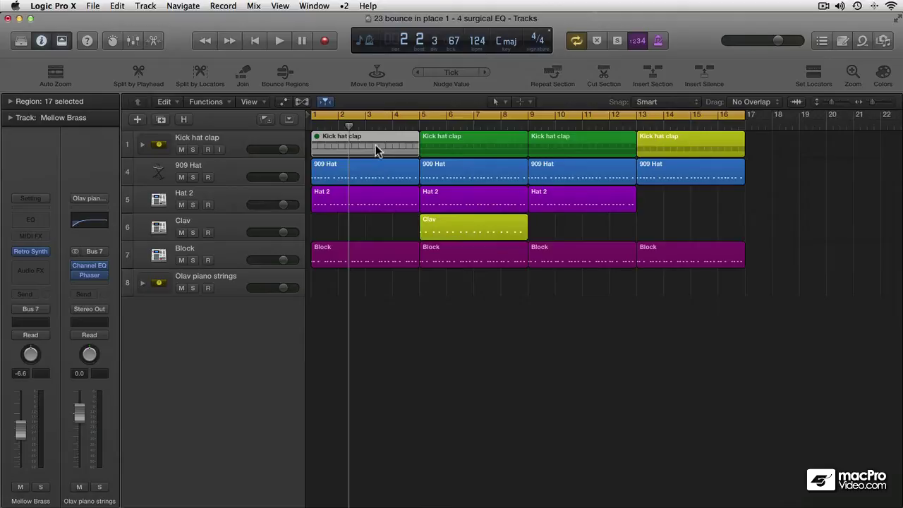
click(387, 315)
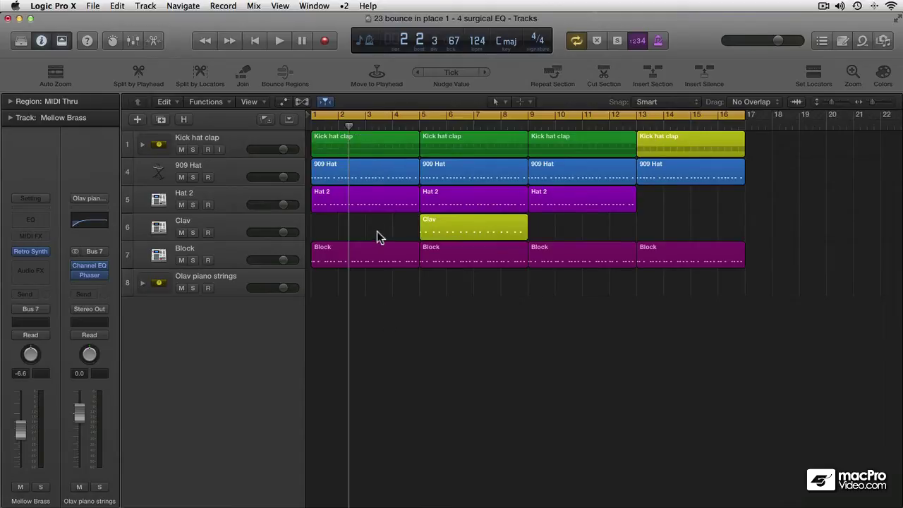
click(366, 172)
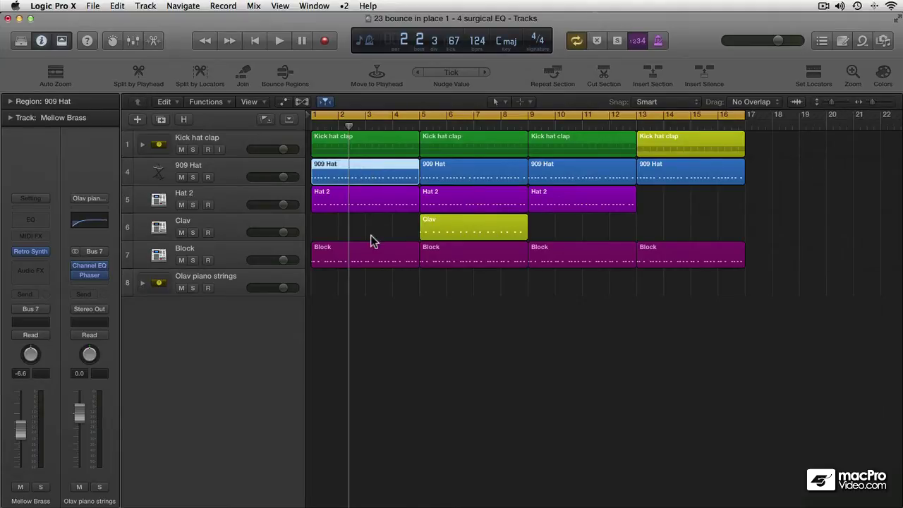
key(Return)
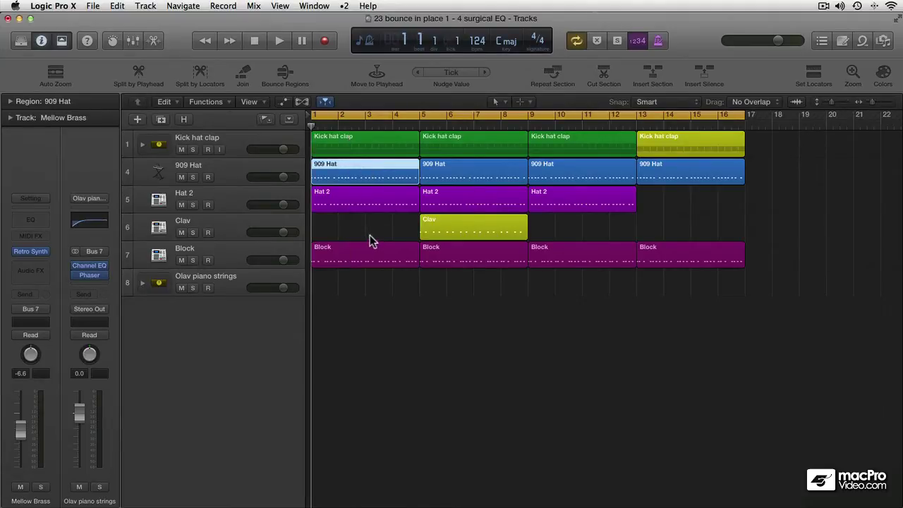
- Show the File > Bounce submenu containing Regions in Place
click(94, 6)
mouse_move(141, 257)
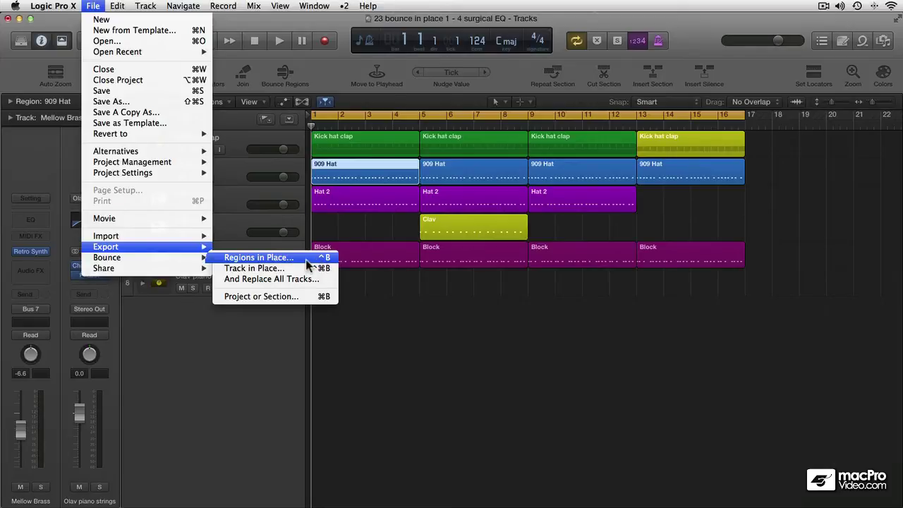
- Bounce to New Track with Mute source, audio tail excluded, normalize at Overload Protection Only
click(306, 259)
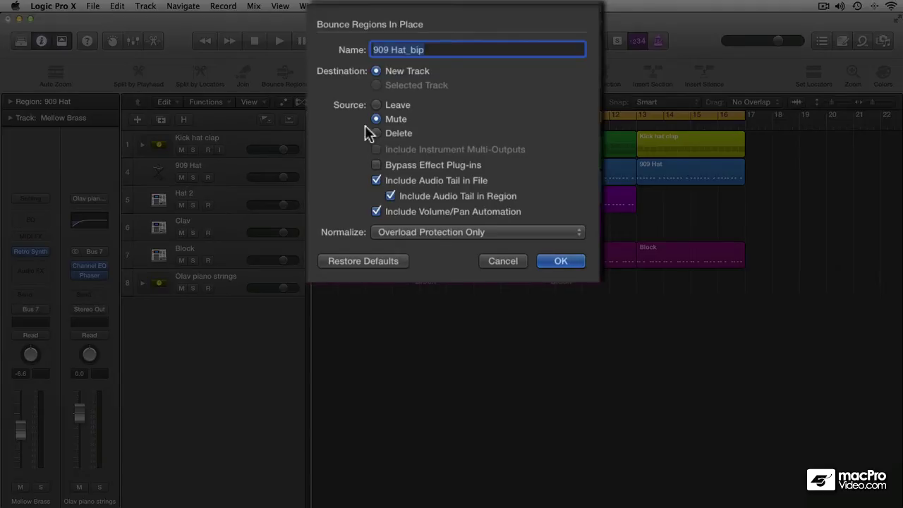
click(391, 196)
click(391, 197)
click(389, 196)
click(493, 235)
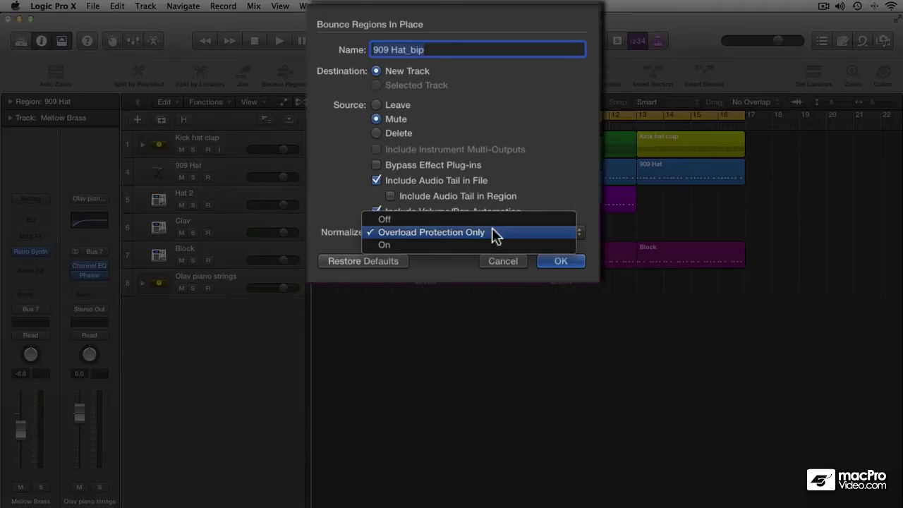
click(346, 190)
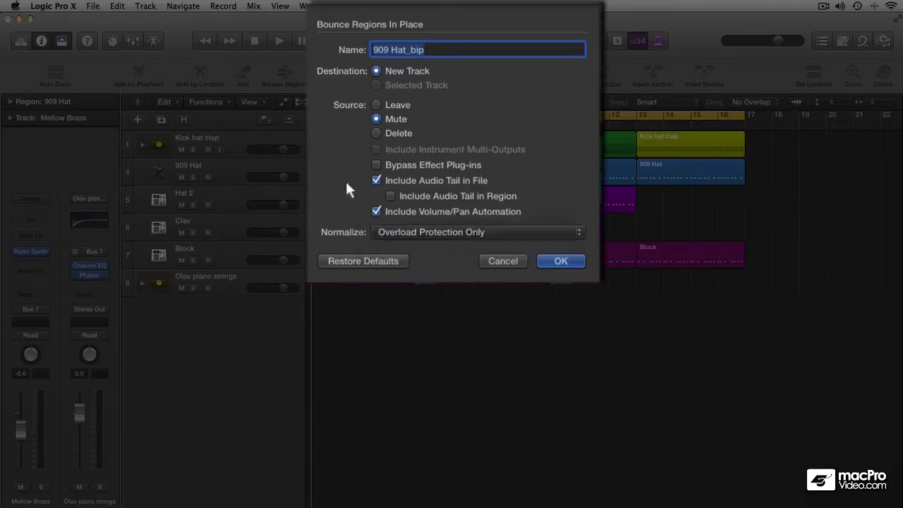
- Bounce to the new 909 Hat_bip_2 track, check both regions, then solo and play the bounce
click(560, 262)
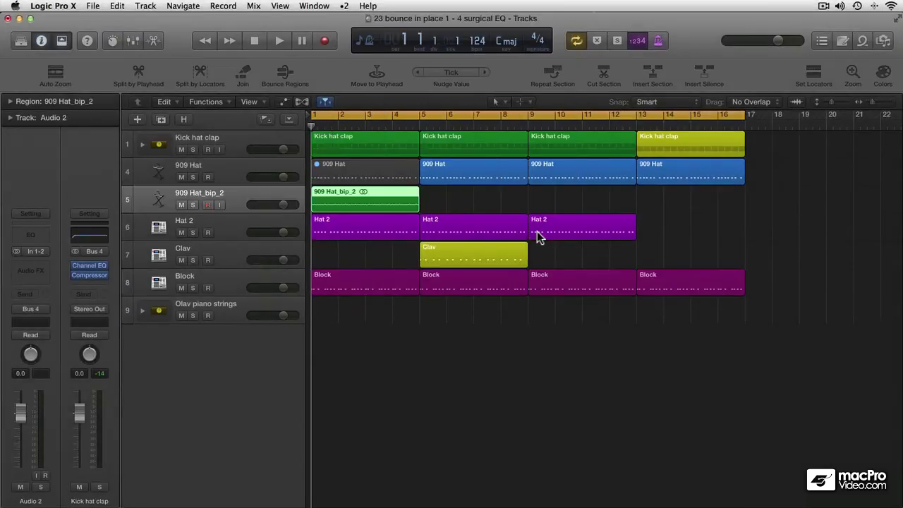
click(438, 199)
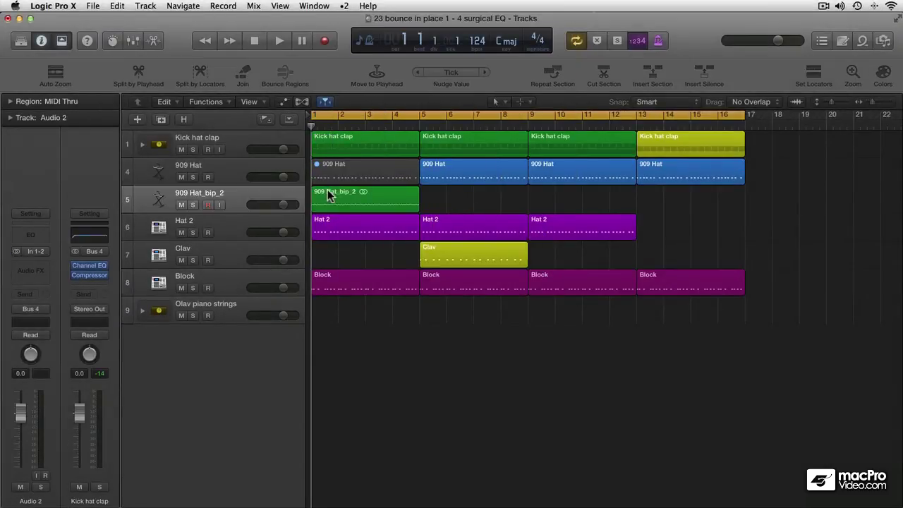
click(339, 174)
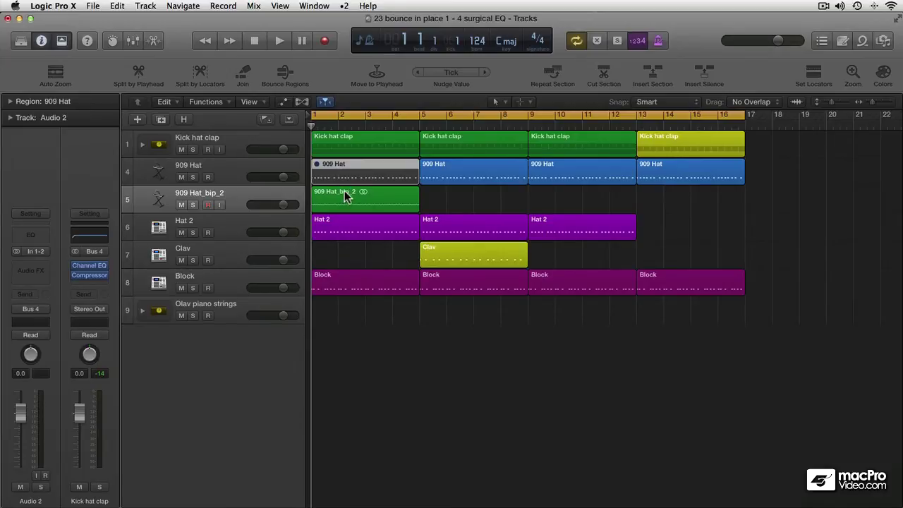
click(184, 201)
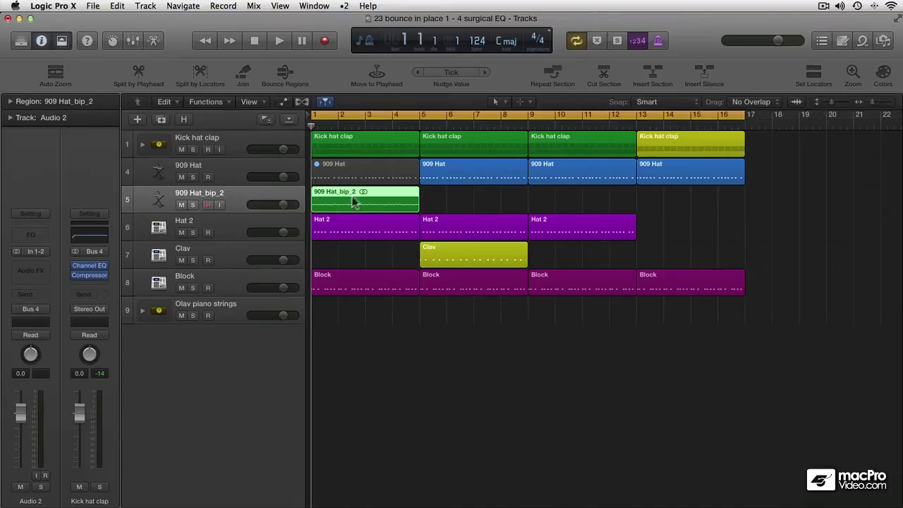
click(193, 205)
key(space)
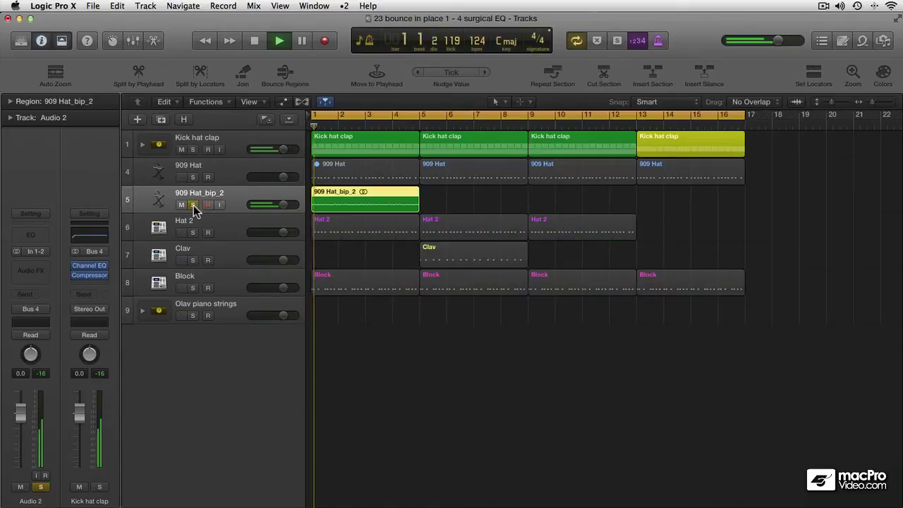
- Open the 909 Hat_bip_2 bounce in an enlarged Audio File editor
double_click(356, 194)
drag(483, 380, 484, 234)
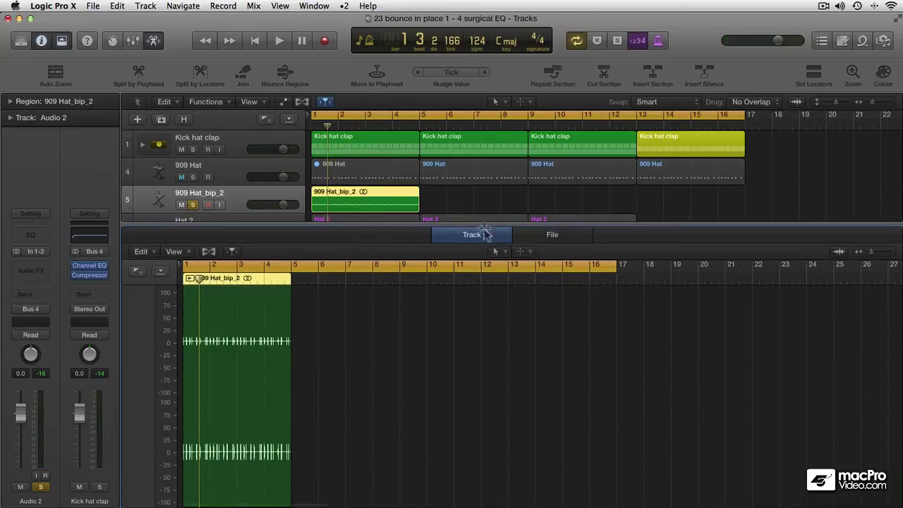
click(542, 237)
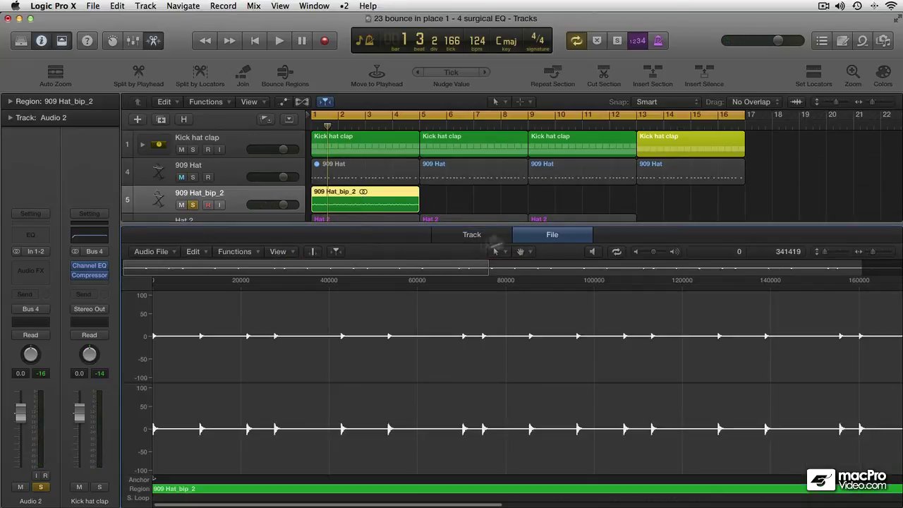
- Dismiss the Functions menu without applying anything and close the editor to reveal all tracks
click(239, 252)
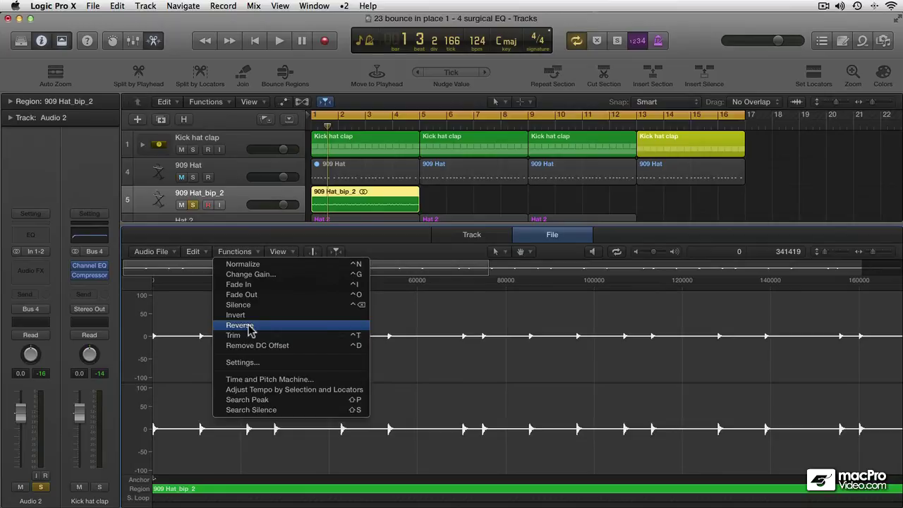
click(187, 316)
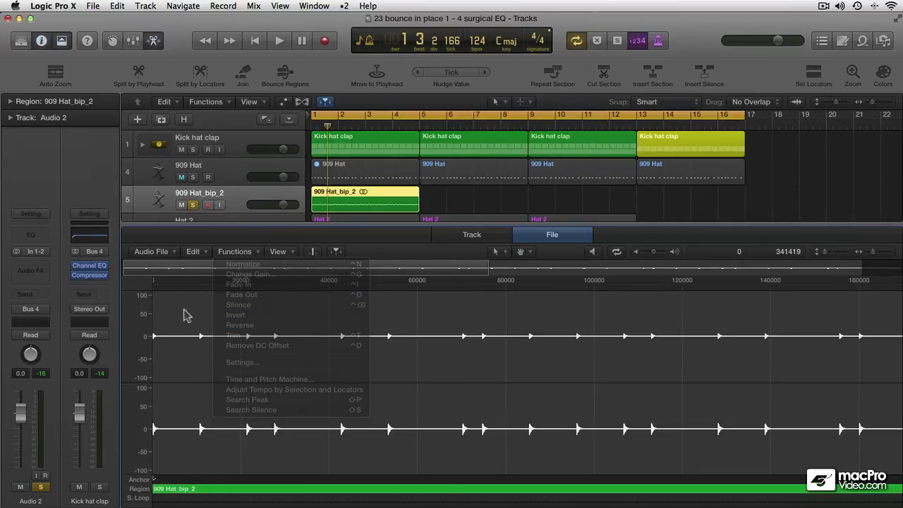
drag(550, 224, 465, 494)
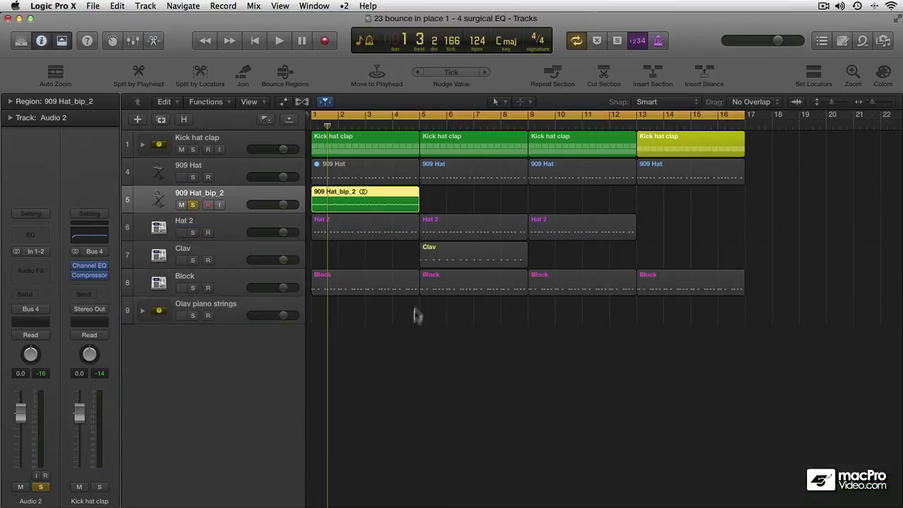
- Return the playhead to the start, turn 909 Hat_bip_2 solo off, and undo the bounce with Cmd+Z
click(414, 312)
click(362, 201)
key(Return)
click(396, 369)
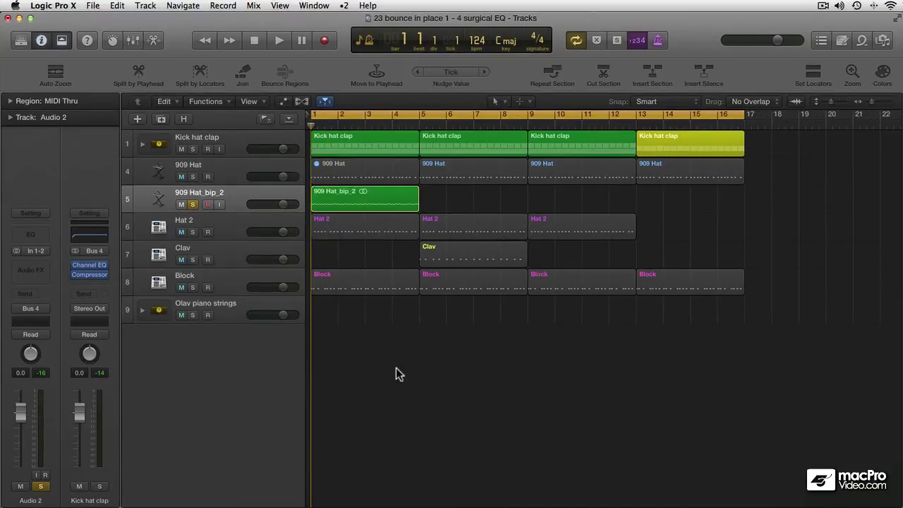
key(ctrl+s)
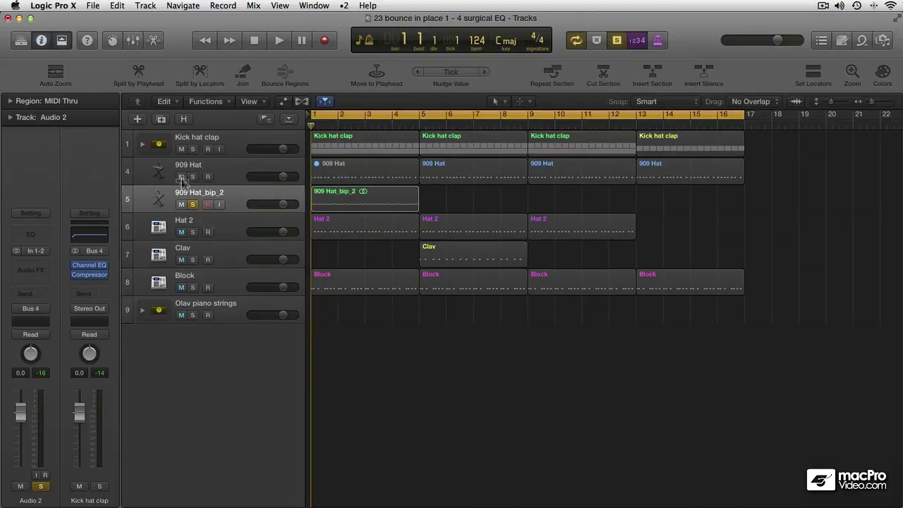
click(193, 204)
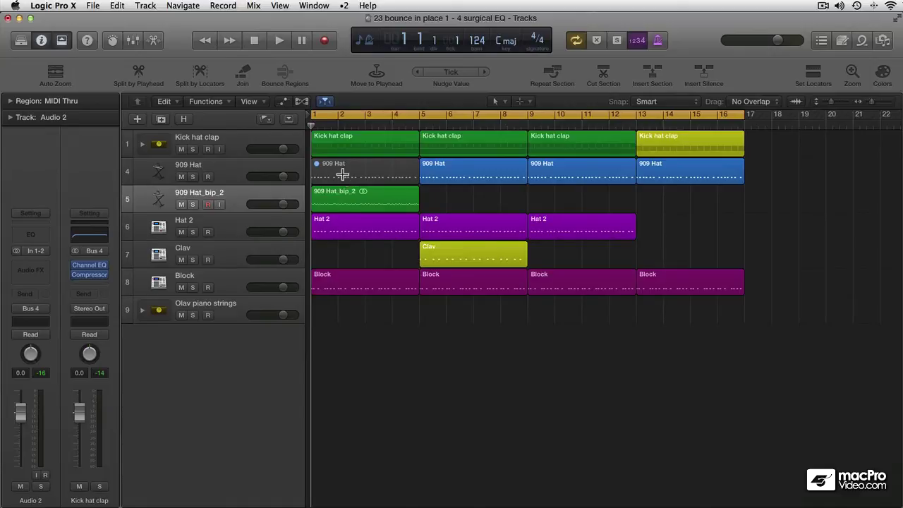
key(ctrl+z)
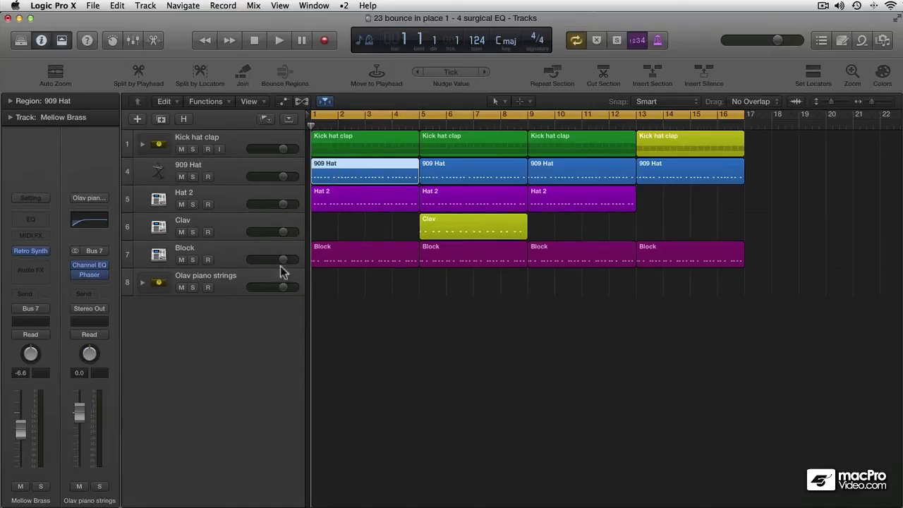
- Marquee-select the 909 Hat, Hat 2, Clav and Block regions in bars 5–9, then show File > Bounce
click(235, 254)
click(208, 229)
click(215, 198)
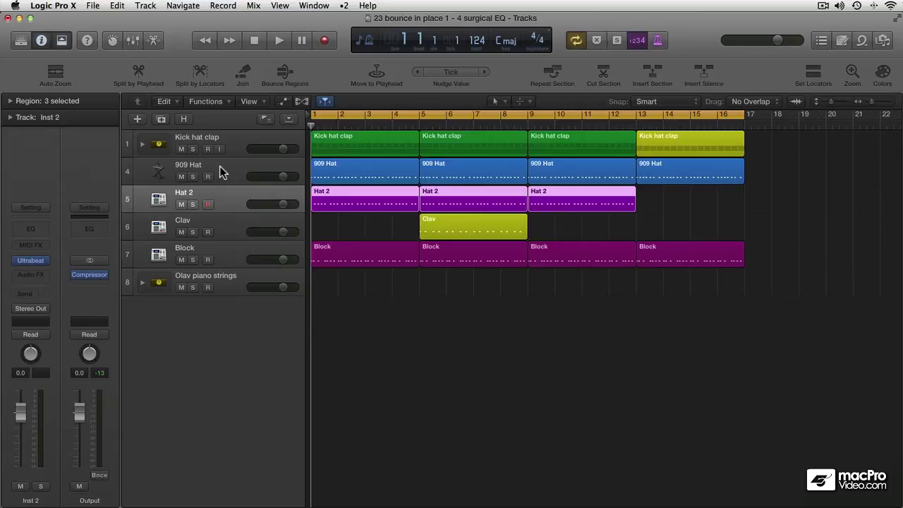
click(220, 168)
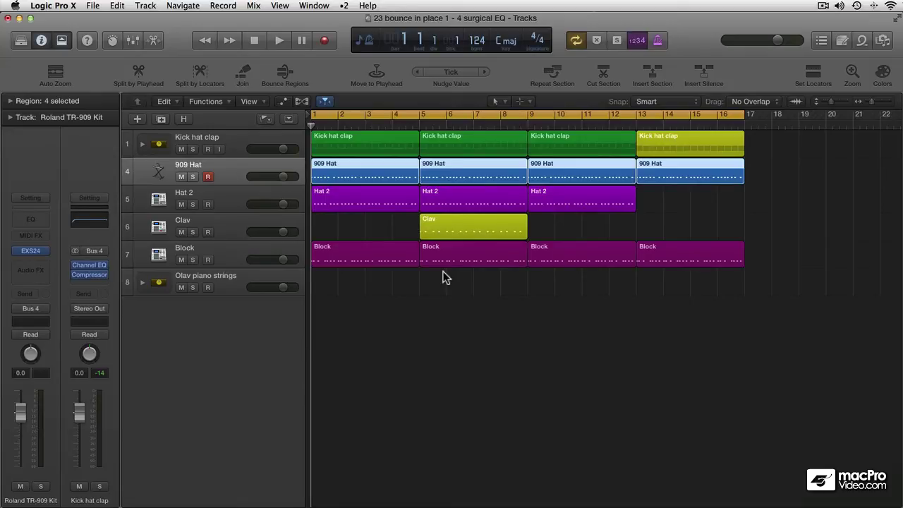
drag(518, 276, 438, 185)
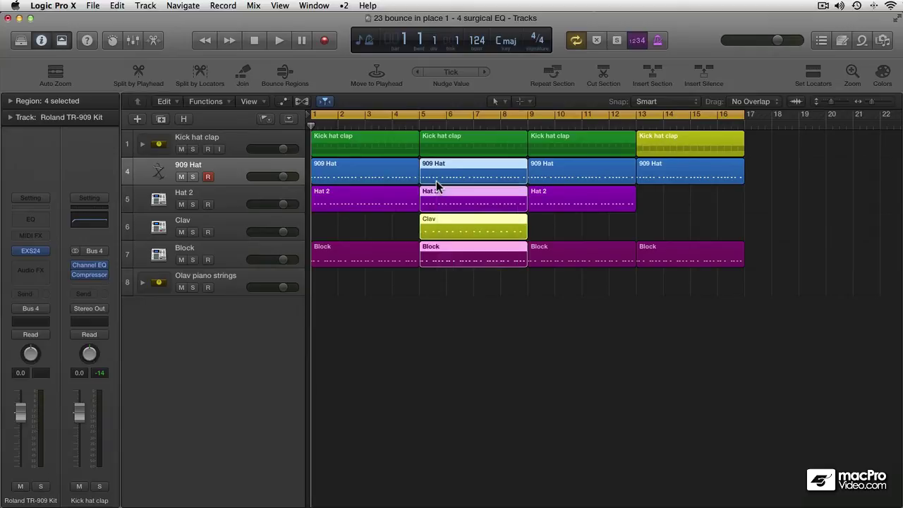
click(93, 5)
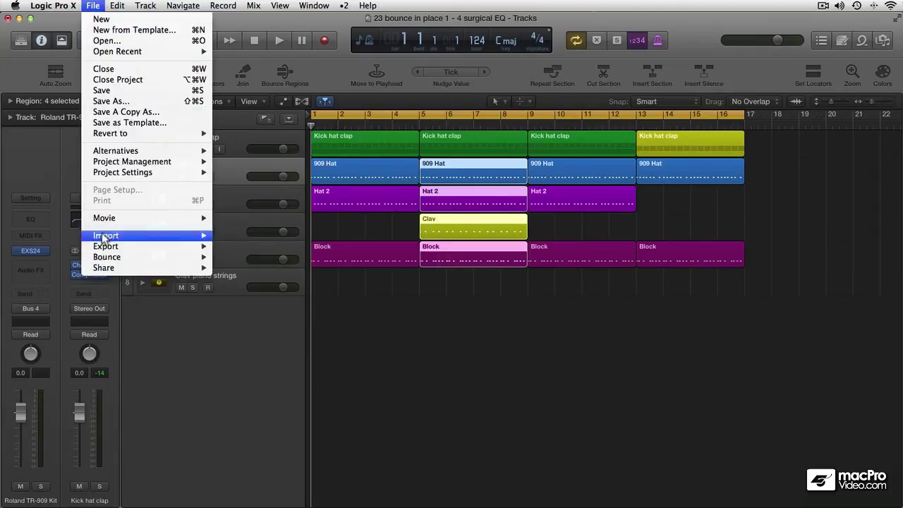
mouse_move(107, 257)
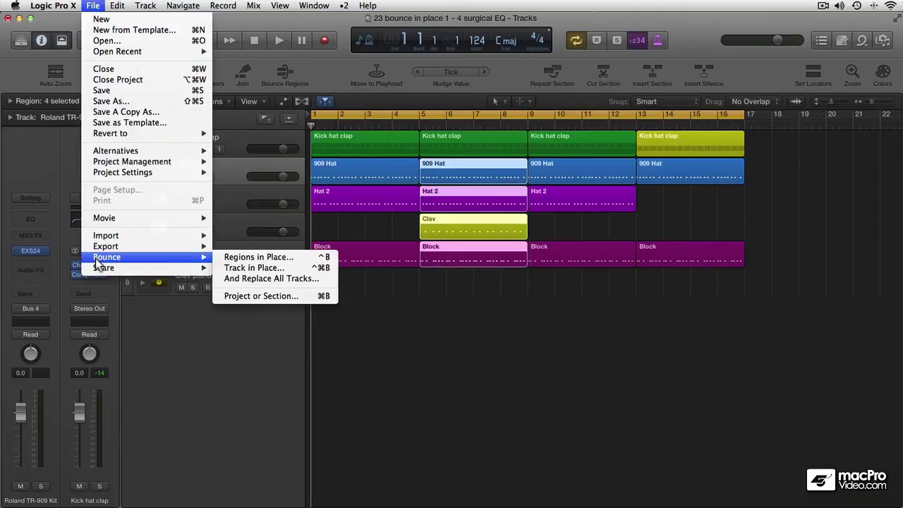
- Bounce the selected regions in place to a new track named 'Percussion stuff', muting the originals
click(285, 260)
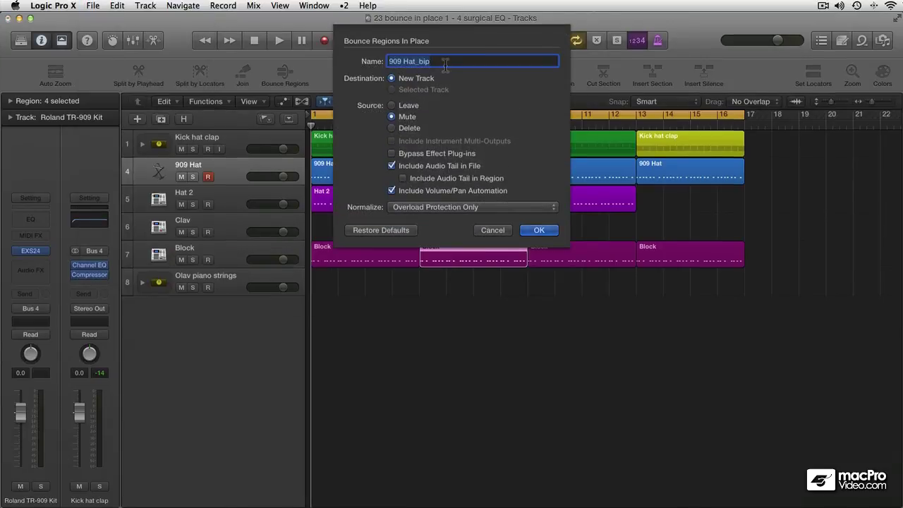
text(Stuff)
key(BackSpace)
key(BackSpace)
key(BackSpace)
key(BackSpace)
key(BackSpace)
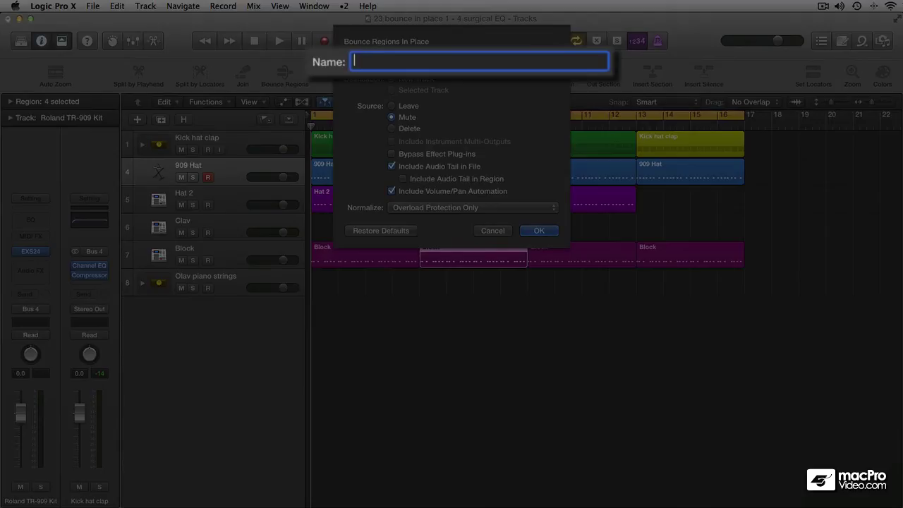
text(Percussion stuf)
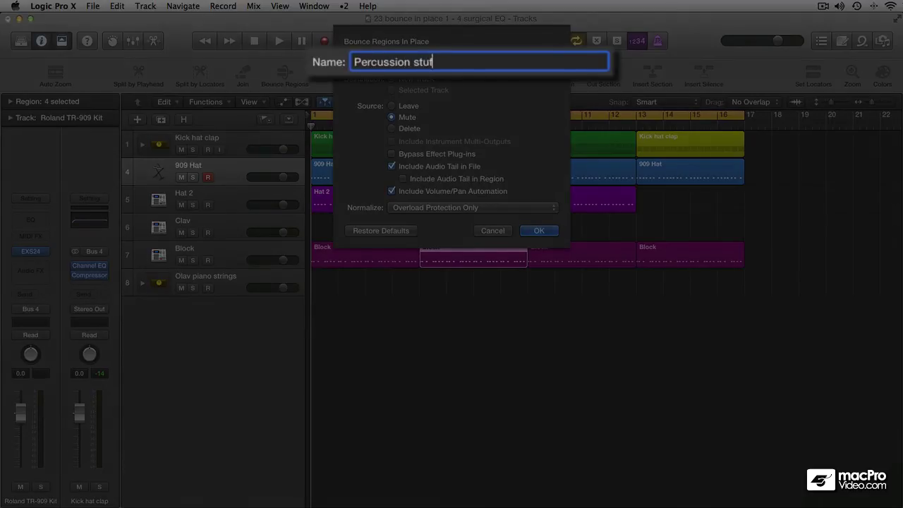
text(f)
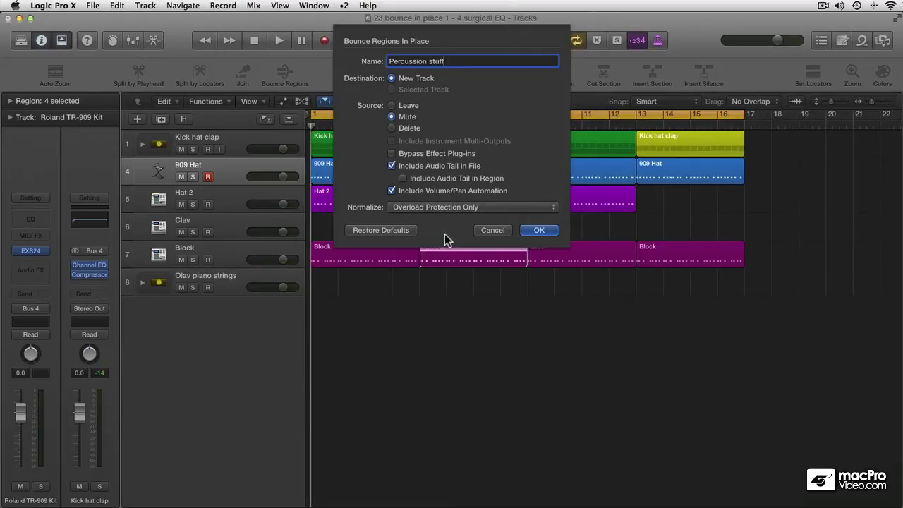
click(538, 230)
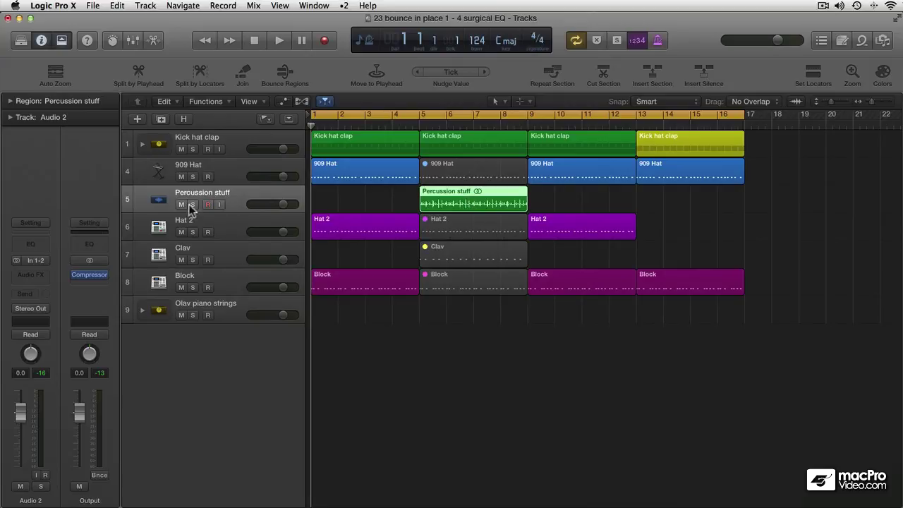
- Move Percussion stuff below Olav piano strings, solo it, and play it over bars 5–9
drag(194, 197, 199, 351)
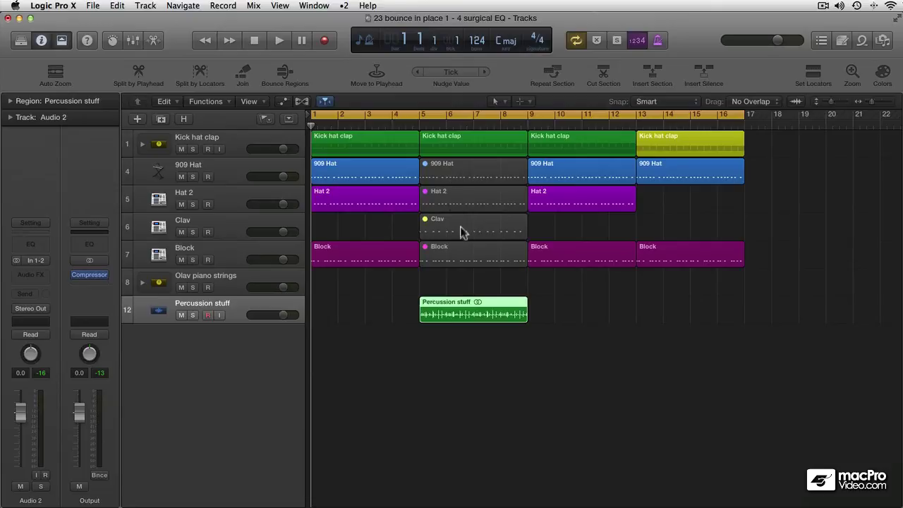
click(192, 316)
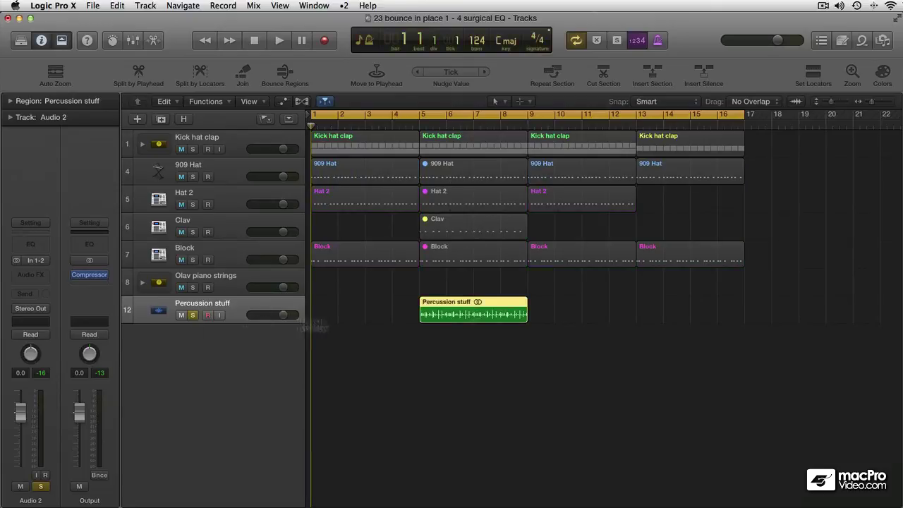
click(814, 74)
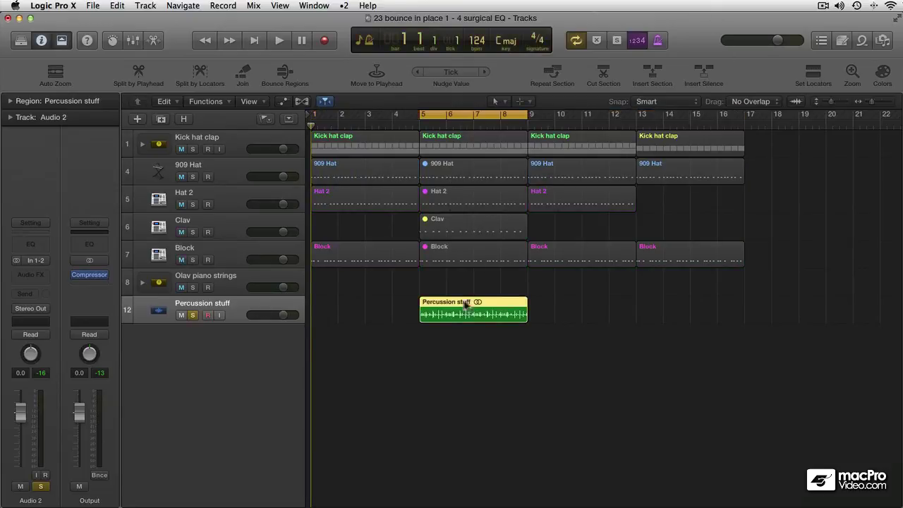
key(space)
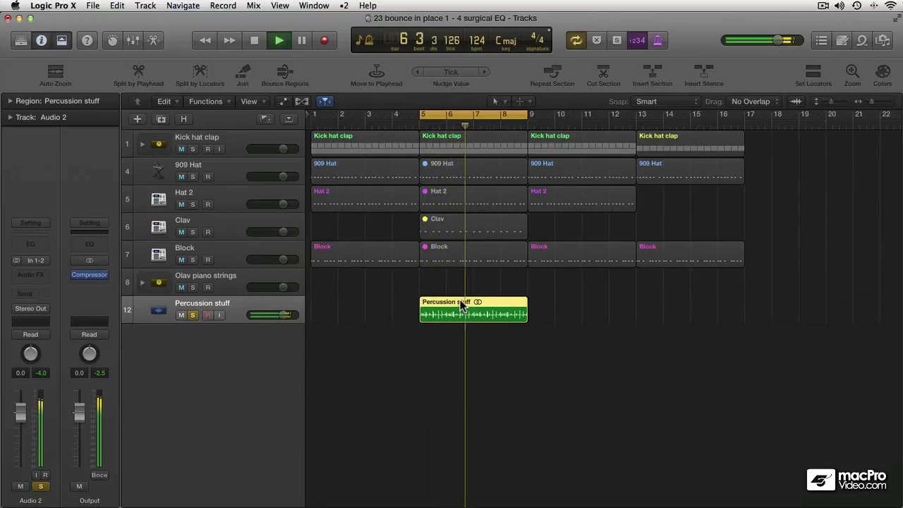
key(space)
- Turn Percussion stuff solo off and return the playhead to bar 5
click(382, 361)
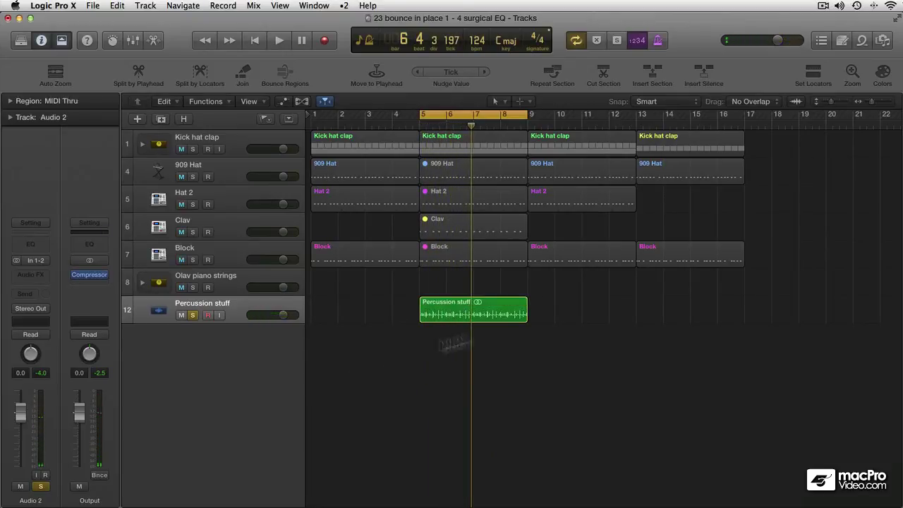
click(190, 314)
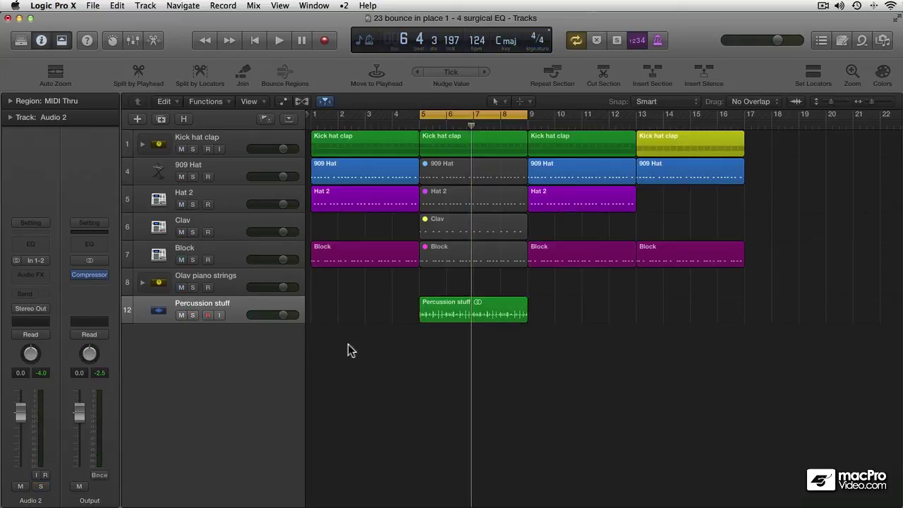
key(Return)
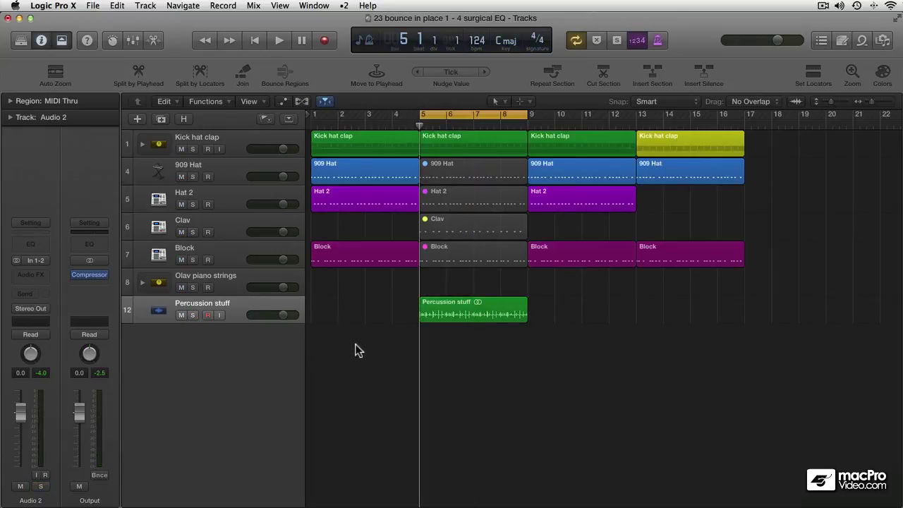